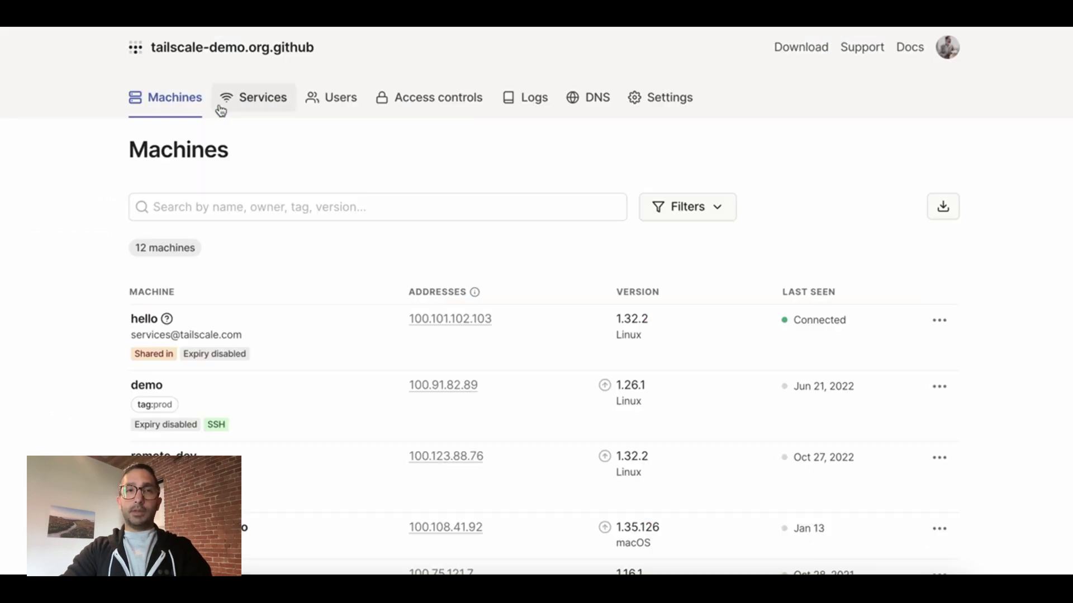
- Turn on logging in the Logs page's Network flow logs tab, leaving streaming off
click(526, 112)
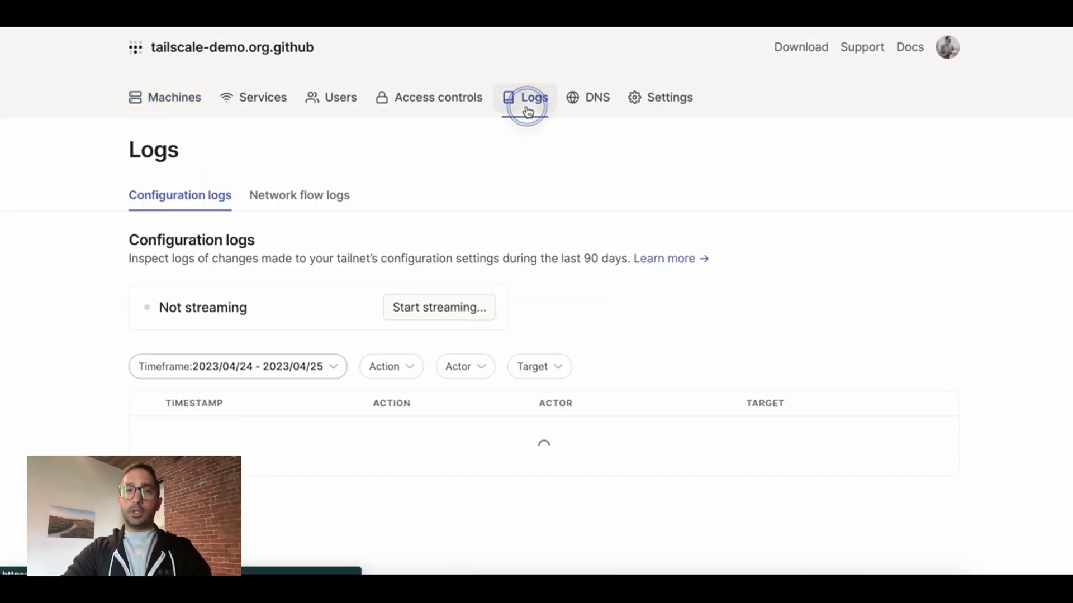
click(286, 197)
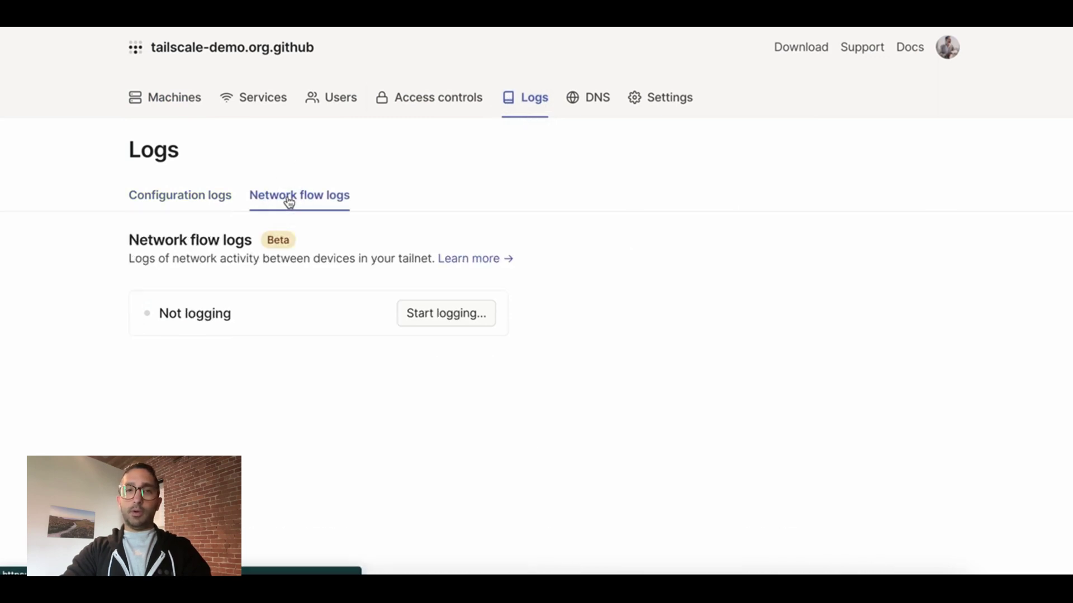
click(448, 322)
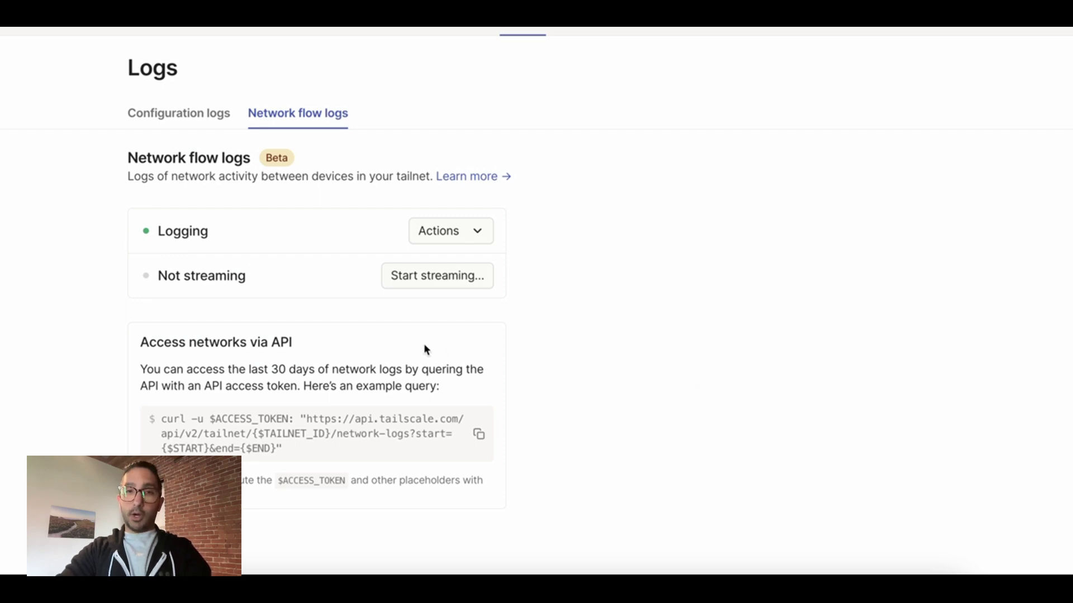
scroll(579, 312, up, 3)
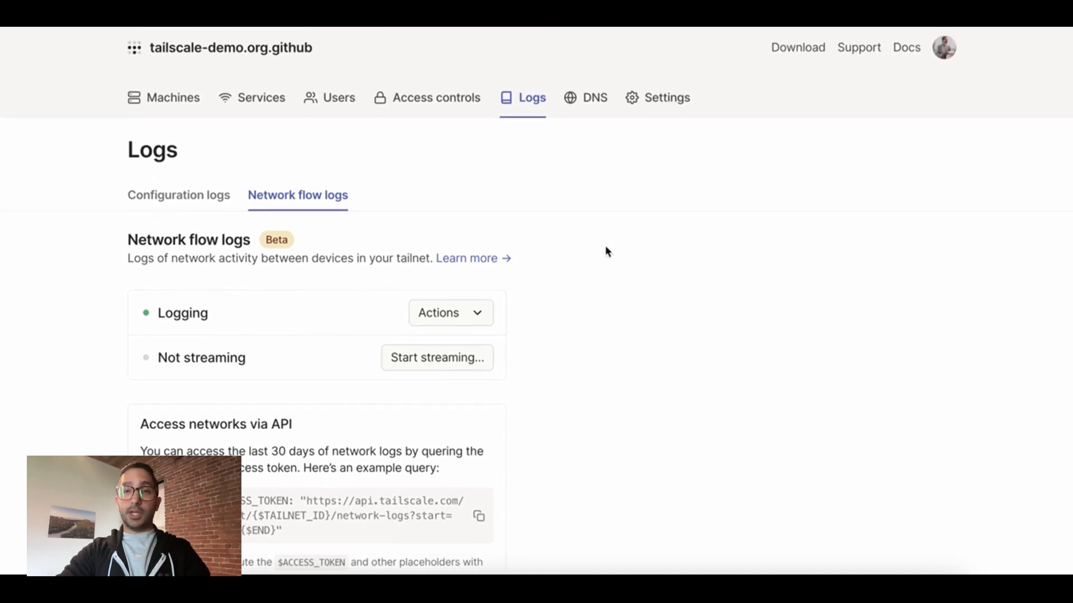
- Select the organization name on the General settings page to copy it
click(659, 96)
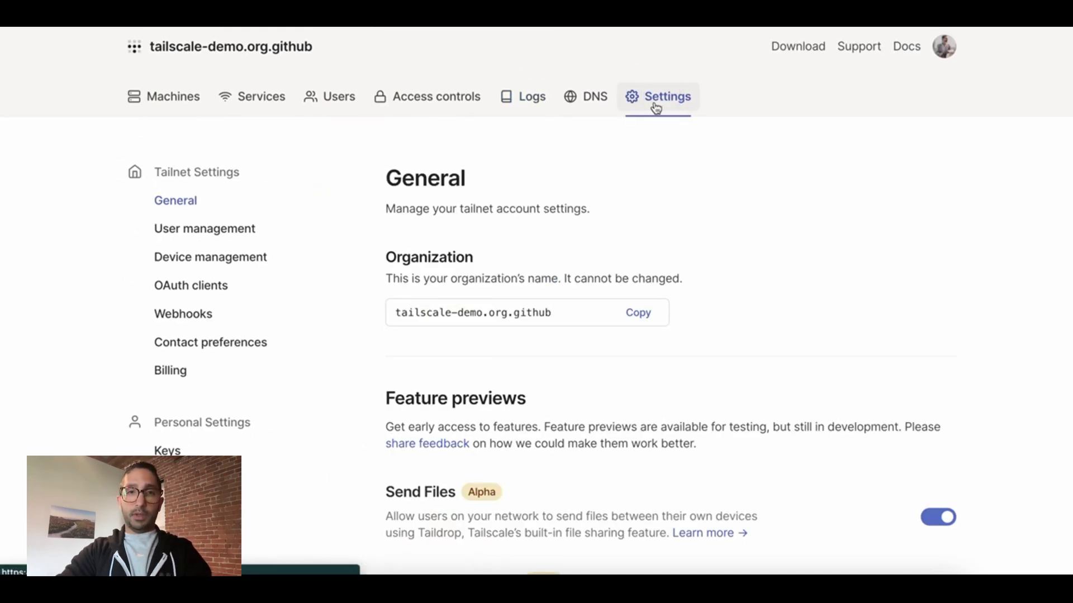
click(393, 316)
drag(394, 315, 558, 311)
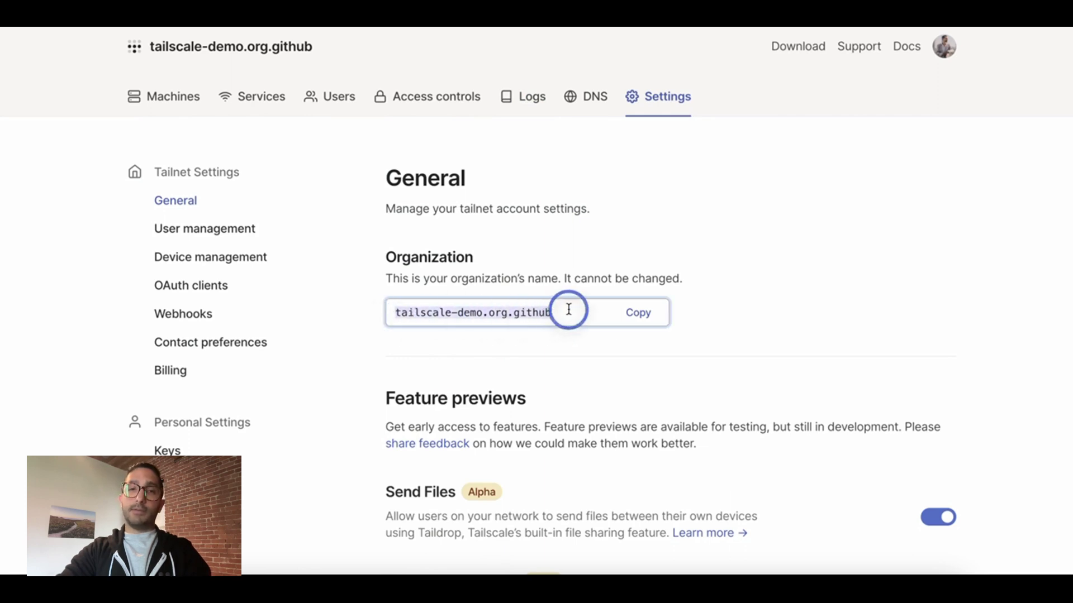
click(540, 344)
- Go to the Keys settings page to view the API access token
scroll(259, 359, down, 3)
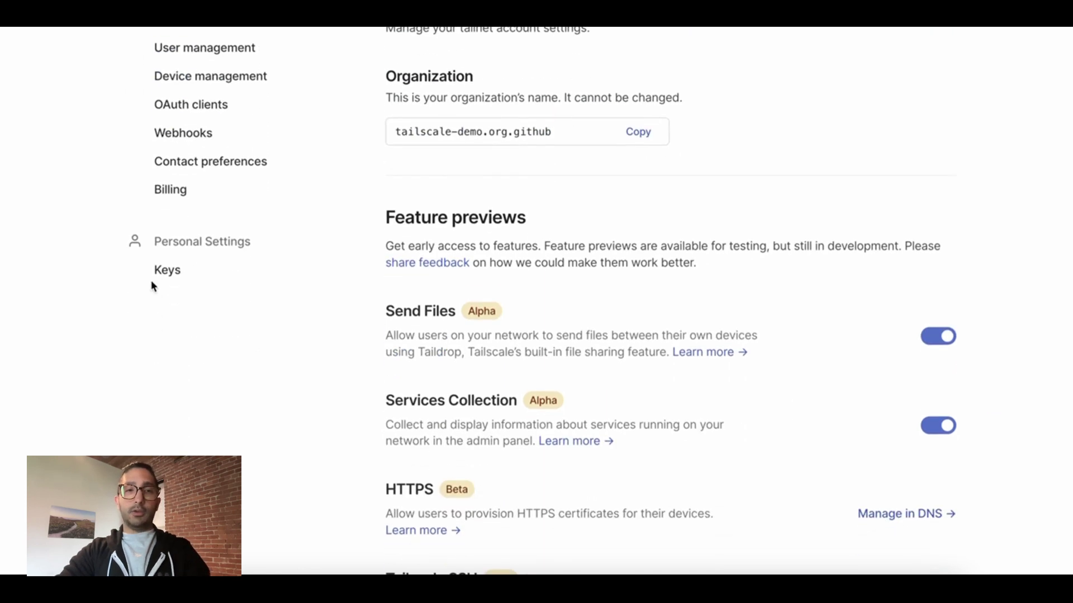
click(172, 272)
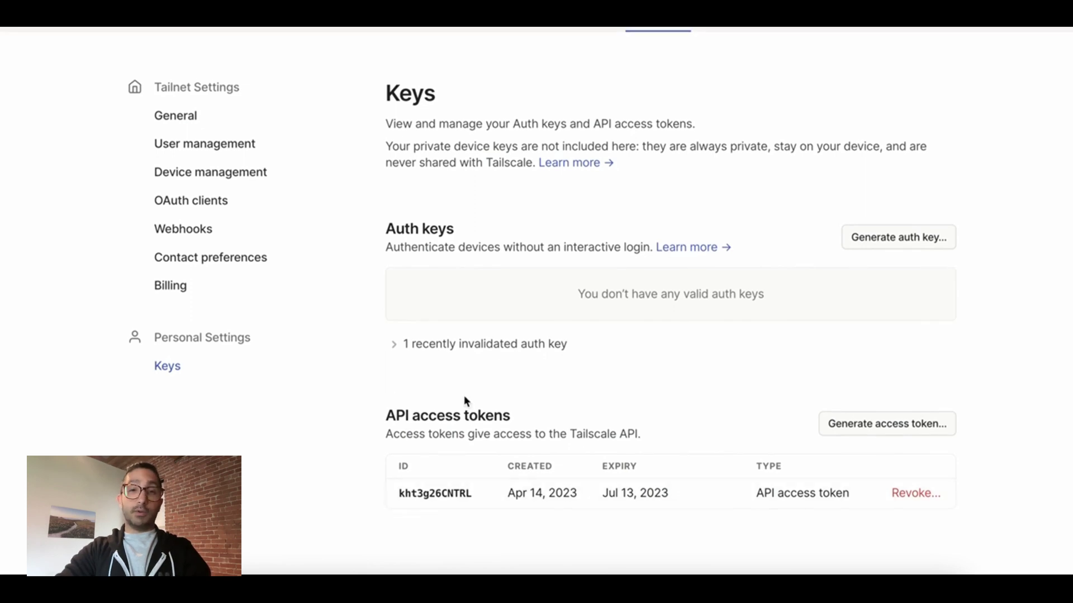
scroll(285, 285, up, 2)
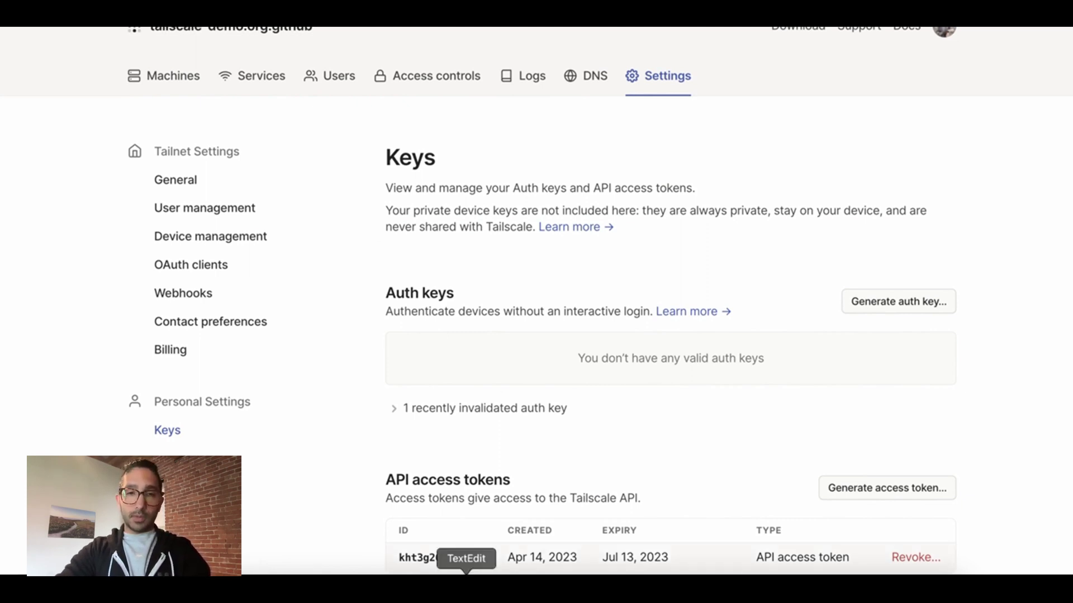
- Place Terminal beside the notes and run the TAILNET_ID export line copied from them
click(466, 578)
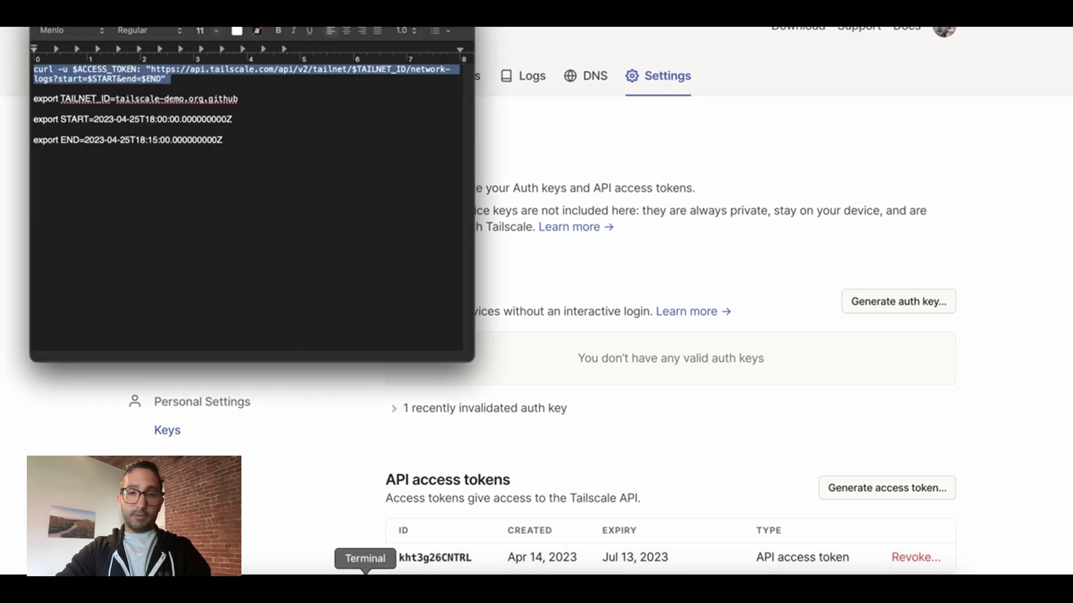
click(365, 581)
drag(607, 36, 662, 77)
click(332, 94)
click(263, 101)
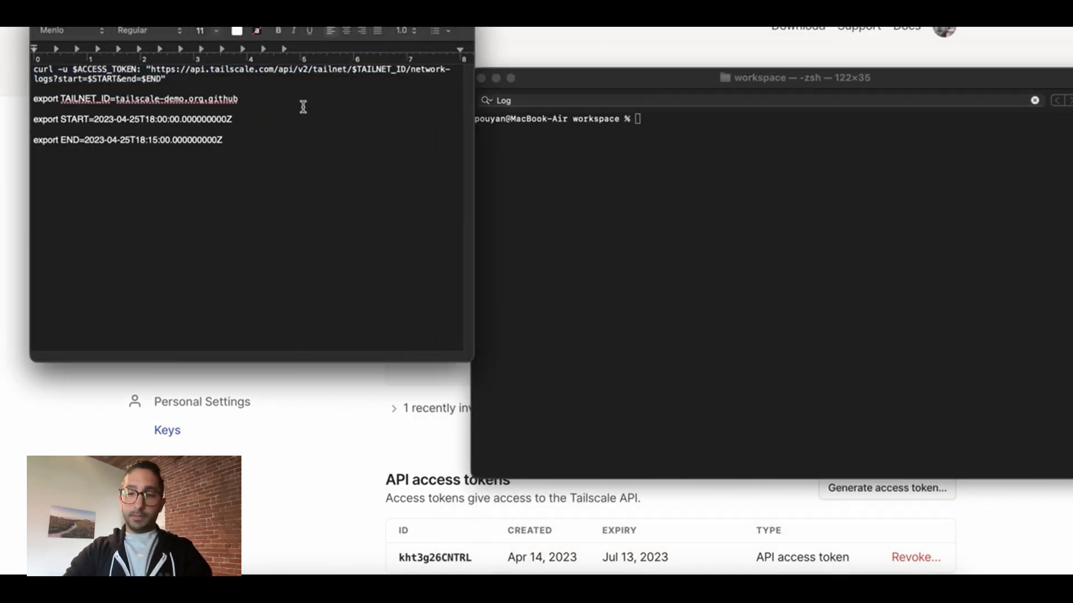
drag(239, 98, 34, 98)
key(super+c)
click(606, 163)
key(super+v)
key(Return)
- Copy the START export line from the notes and run it in Terminal
click(292, 119)
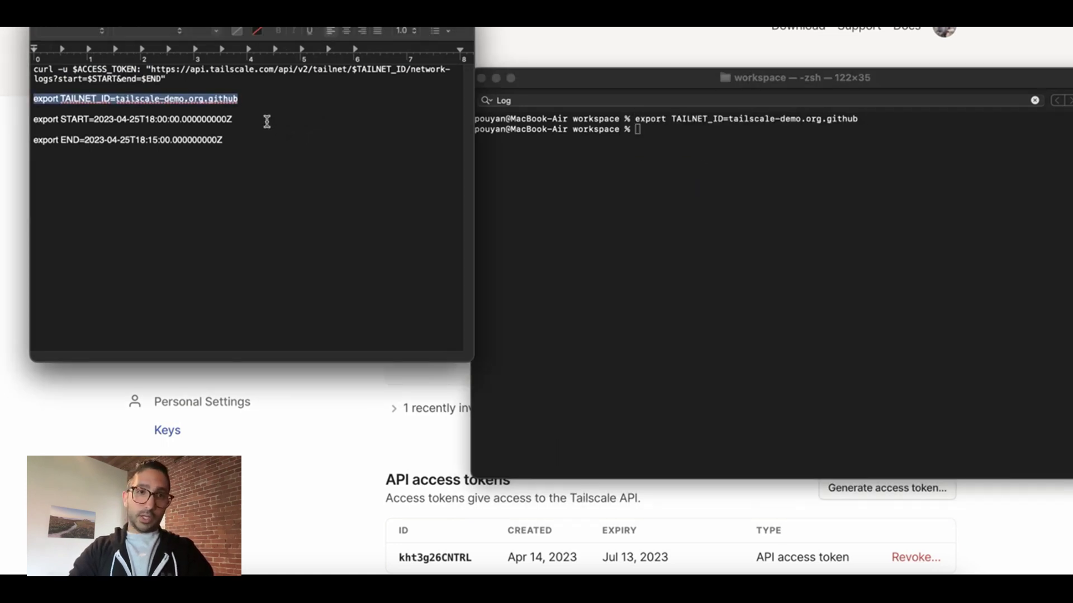
click(260, 120)
drag(257, 122, 33, 119)
key(super+c)
click(773, 216)
key(super+v)
key(Return)
- Copy the END export line from the notes and run it in Terminal
click(307, 132)
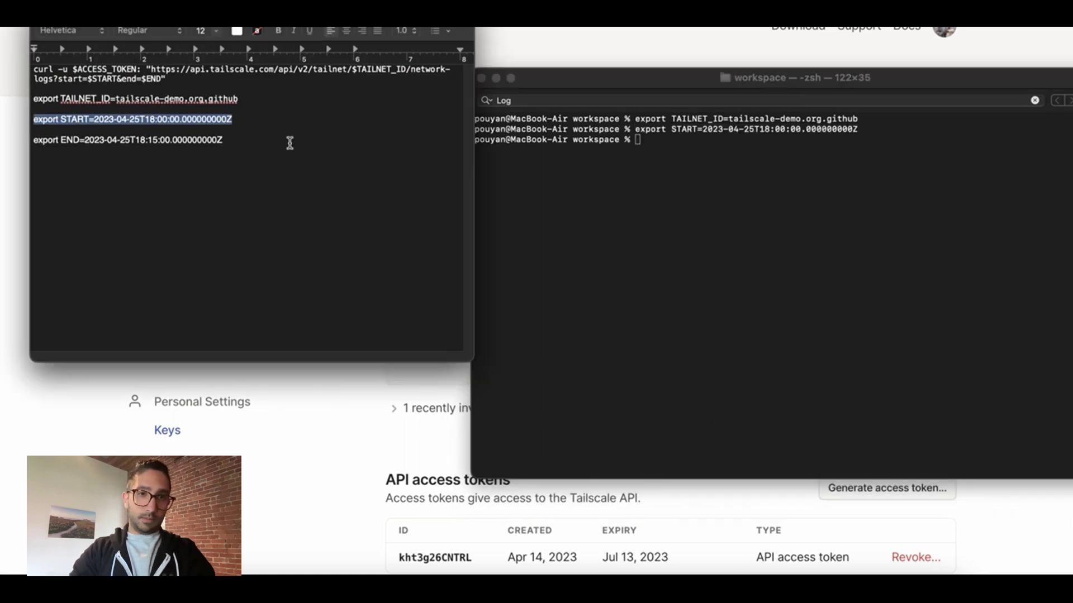
click(257, 144)
drag(257, 144, 33, 139)
key(super+c)
click(857, 192)
key(super+v)
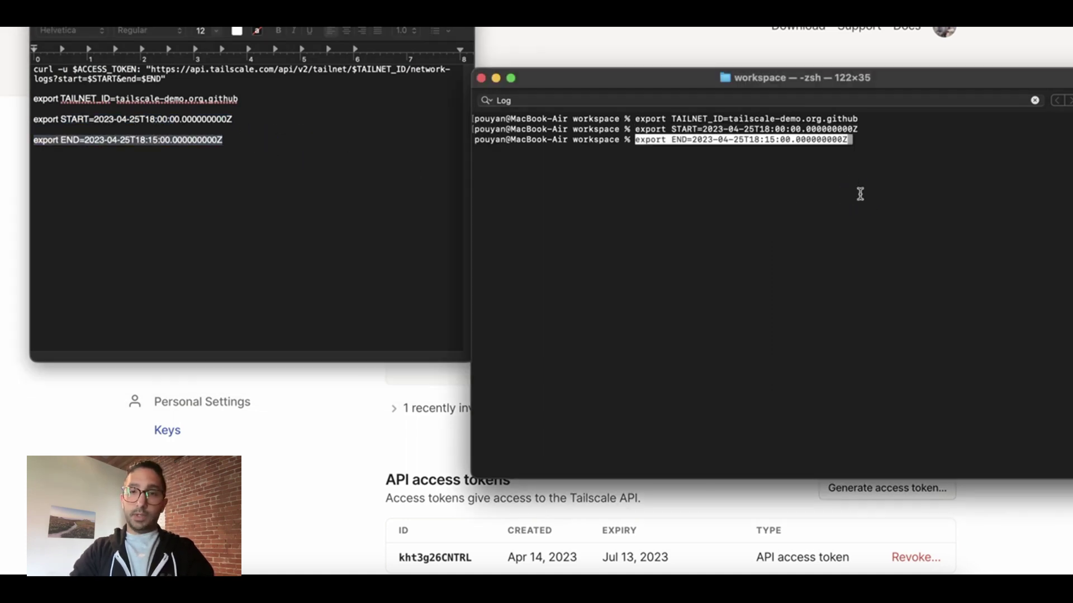
key(Return)
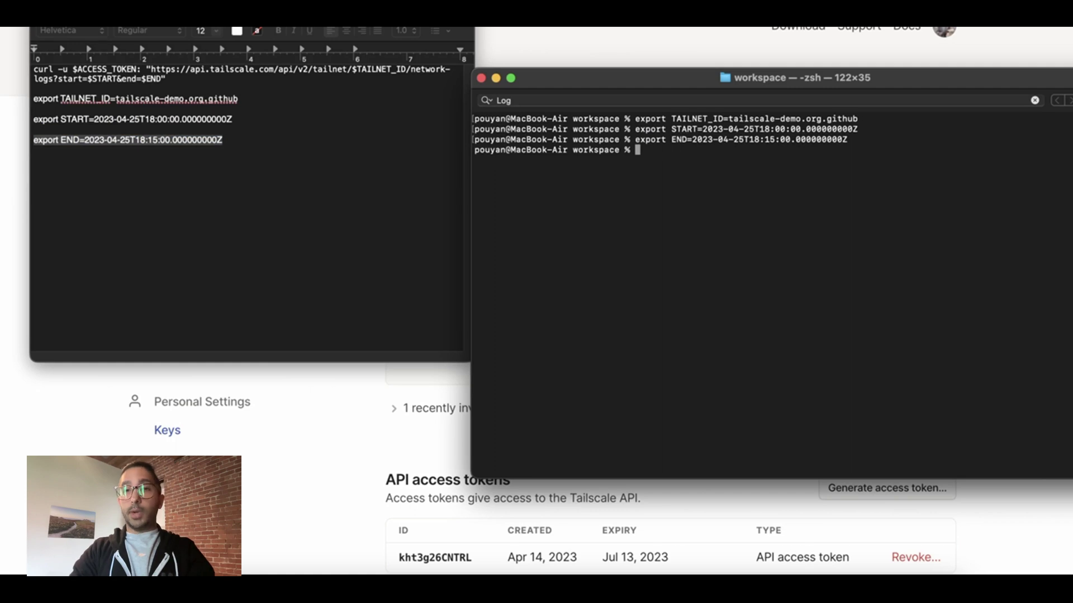
- Copy the full curl command for the network logs from the notes and run it
click(234, 81)
click(179, 78)
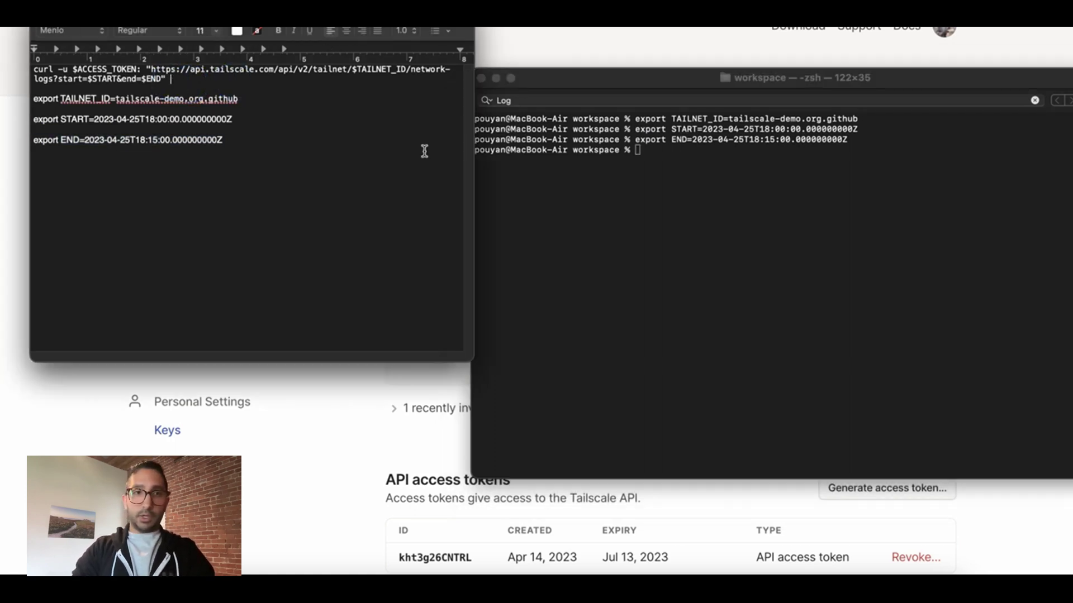
drag(178, 79, 34, 78)
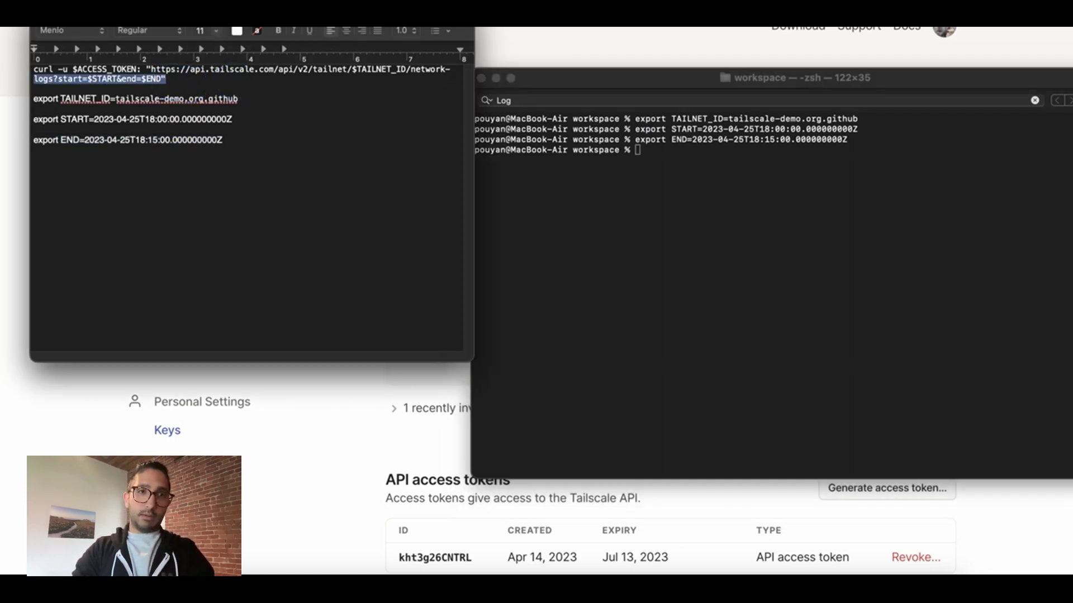
key(Right)
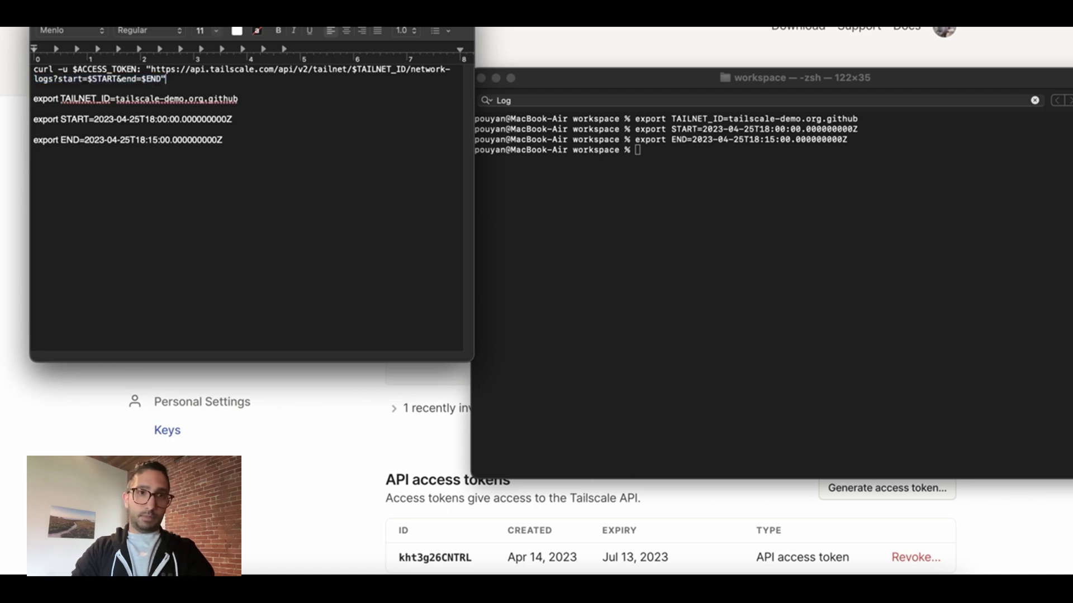
drag(178, 79, 19, 54)
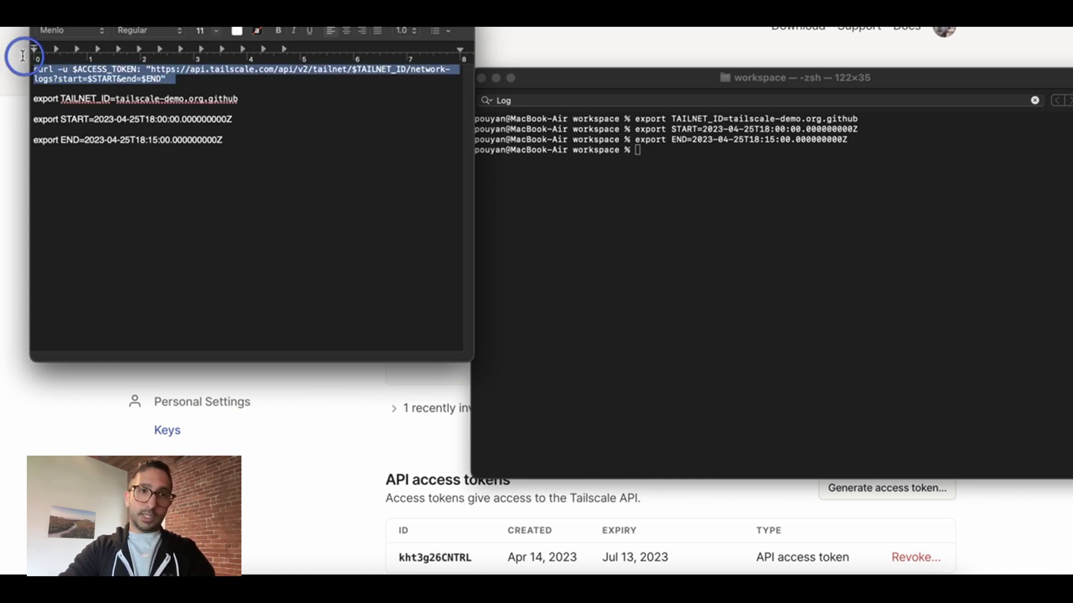
click(682, 210)
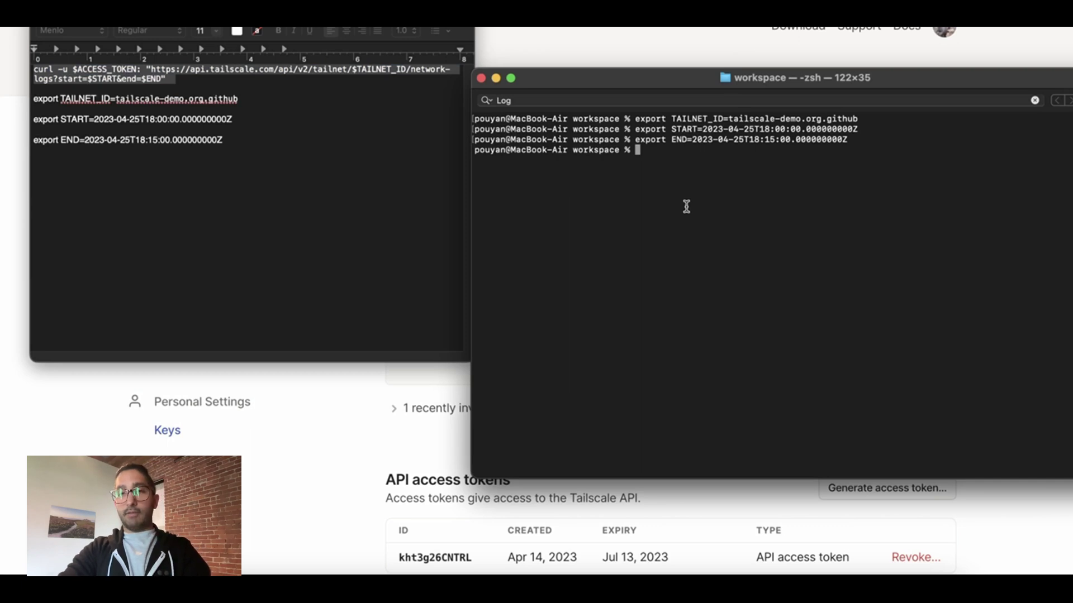
key(super+v)
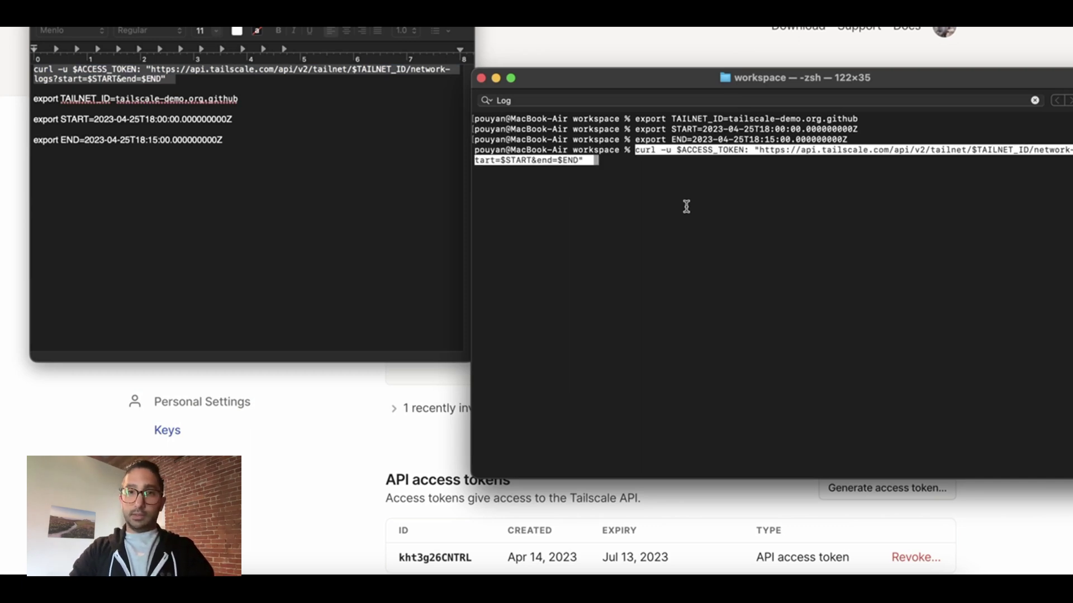
key(Return)
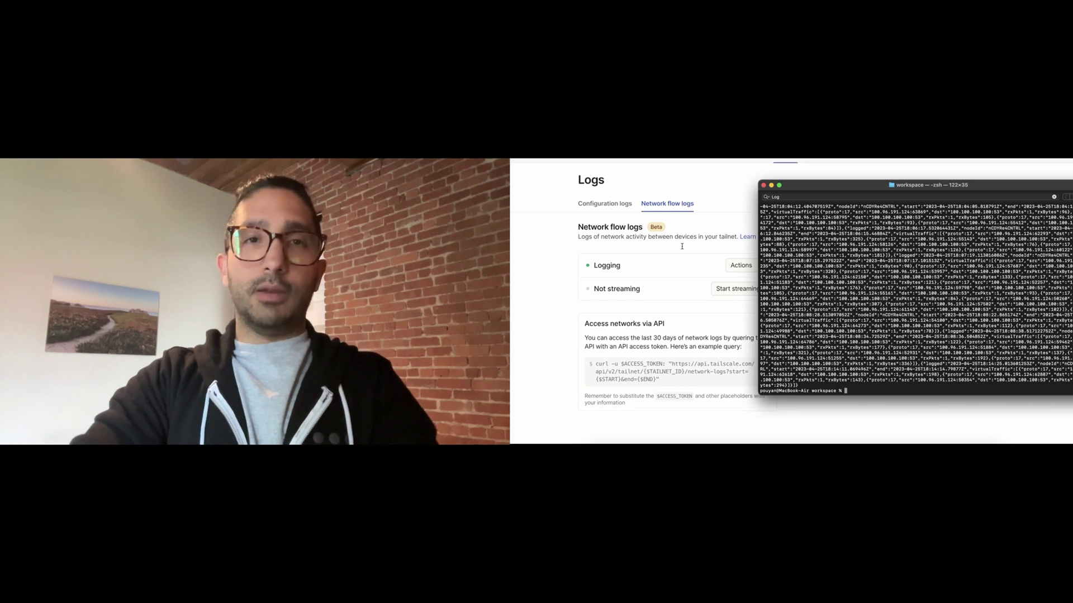
- Close Terminal after reviewing the returned network flow log JSON
click(688, 239)
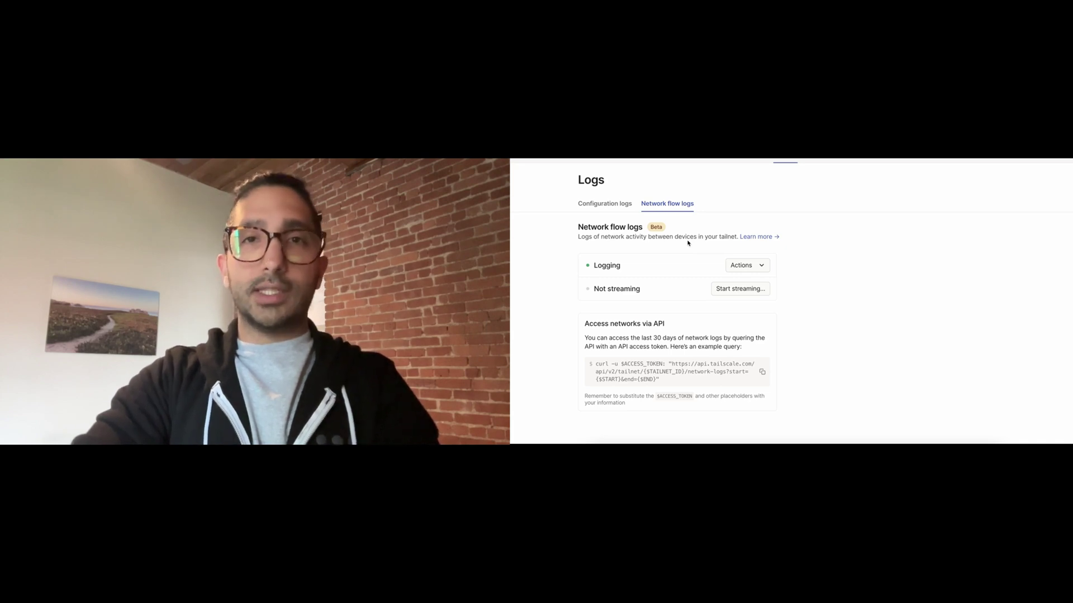
- Start the streaming setup and pick Logstash as the destination instead of Splunk
click(728, 289)
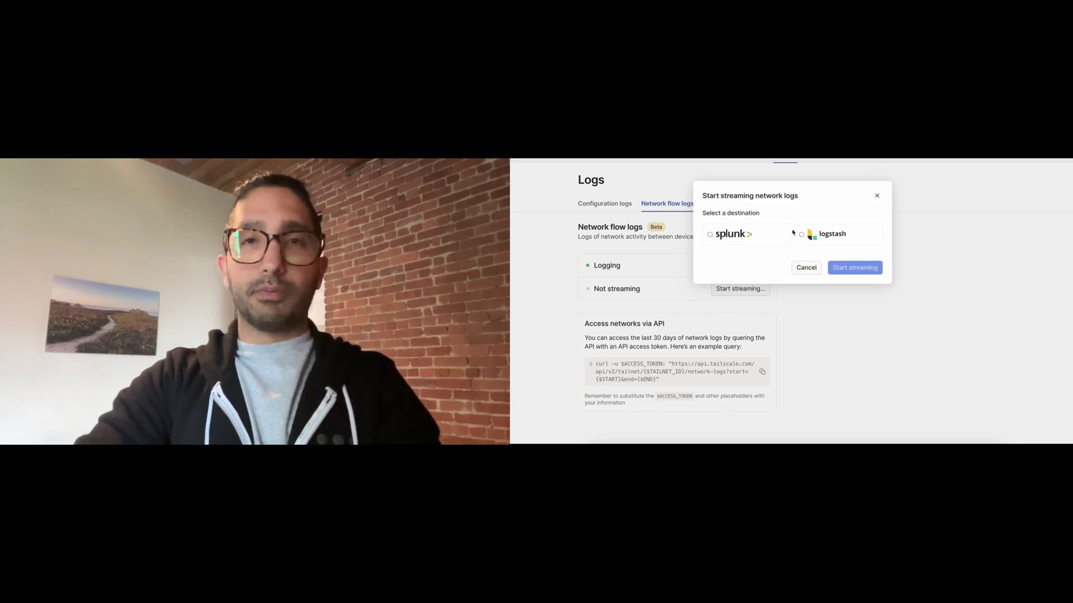
click(710, 235)
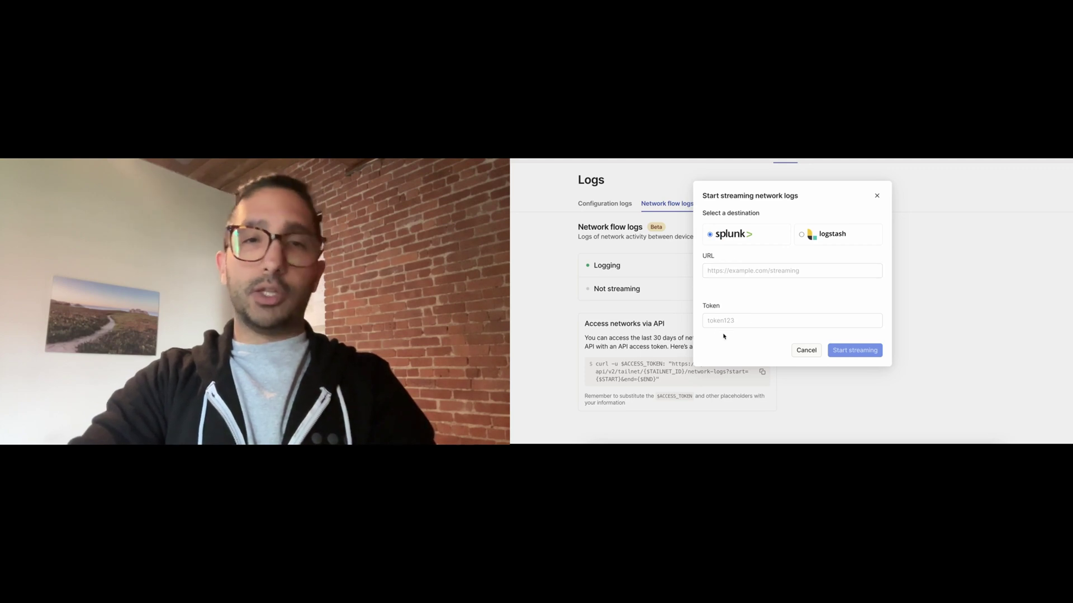
click(802, 235)
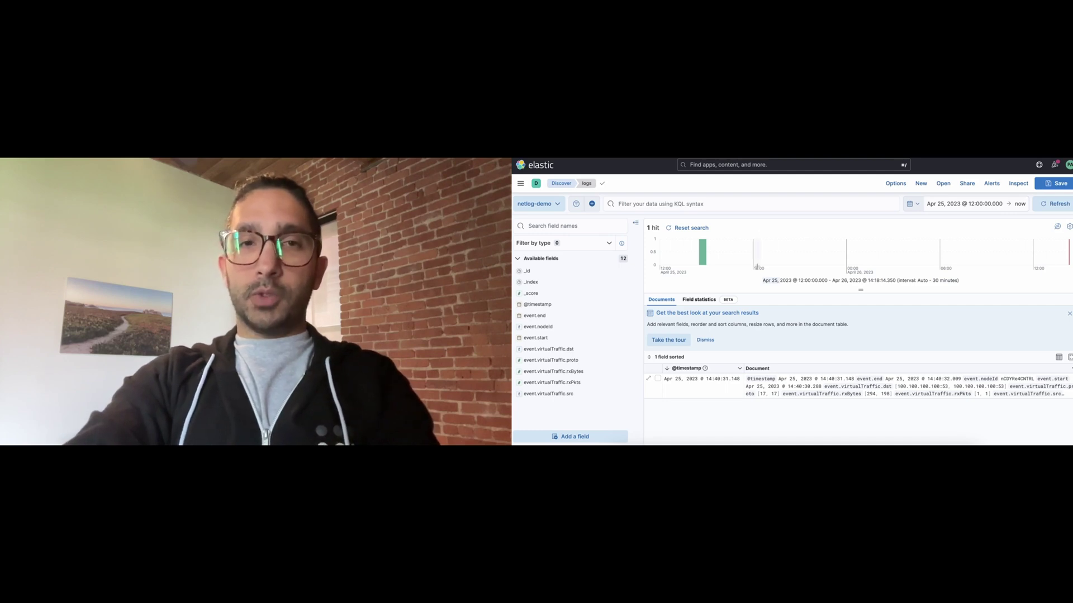
- Check the netlog-demo histogram bar in Kibana Discover showing one streamed hit
mouse_move(702, 256)
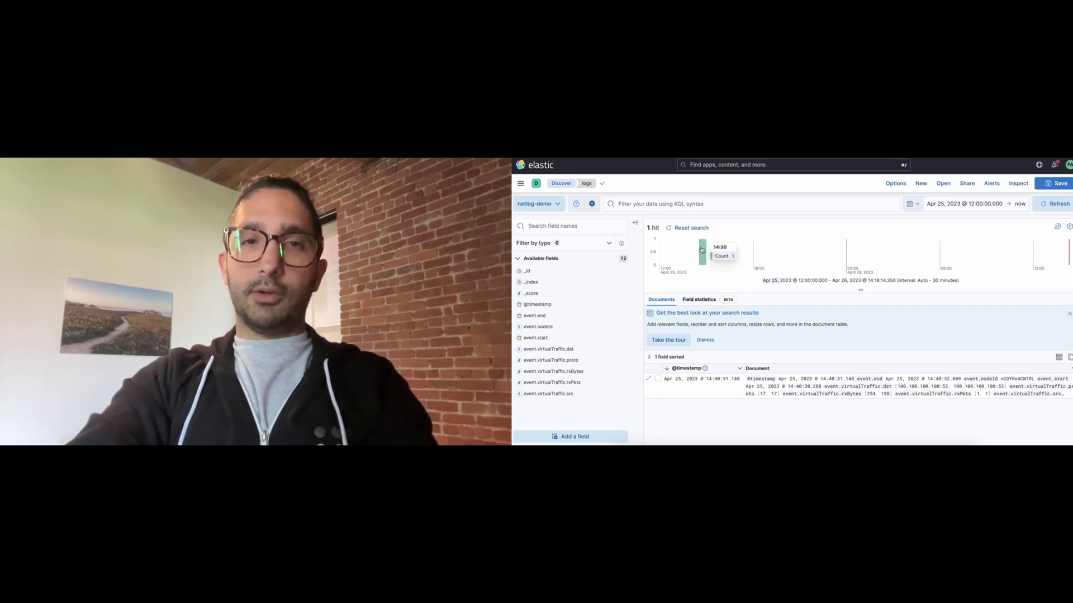